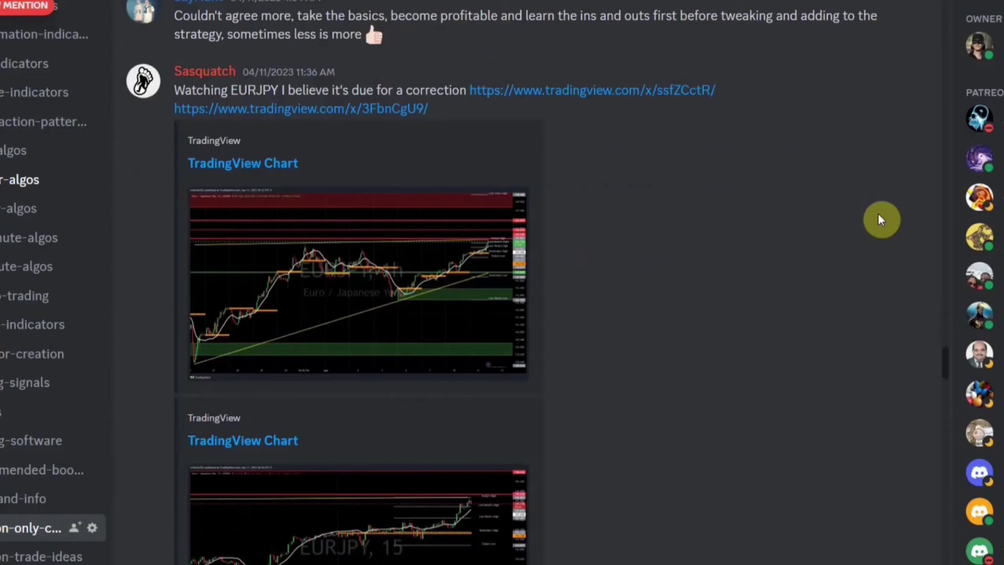
Scroll down the Discord trading channel past the shared TradingView chart and backtest posts.
scroll(878, 216, down, 8)
scroll(879, 215, down, 5)
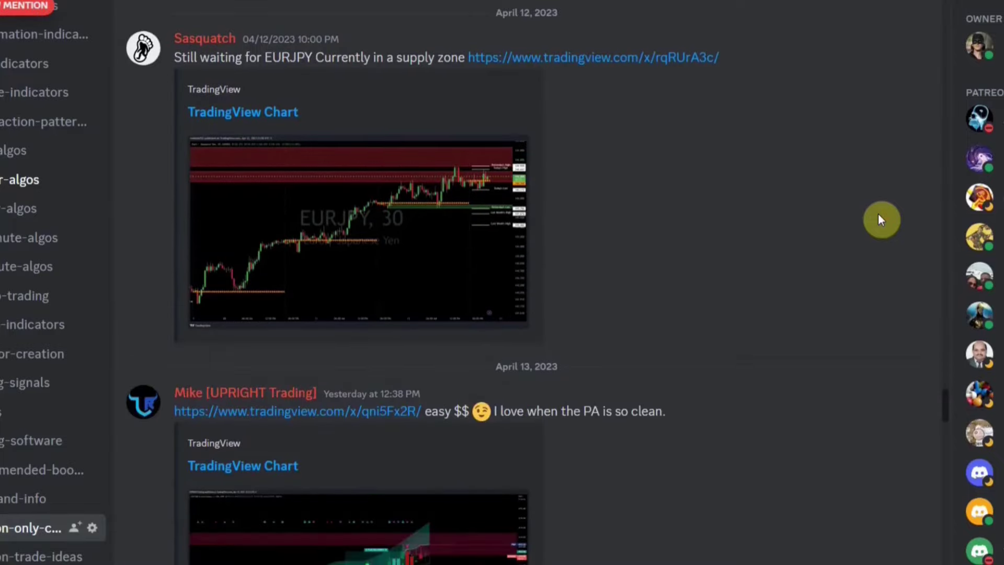
scroll(878, 216, down, 12)
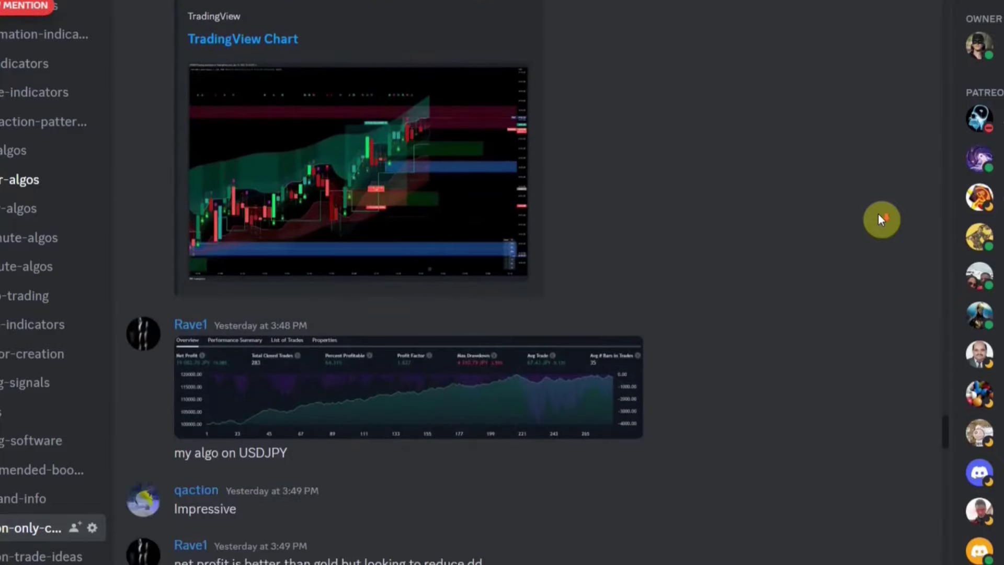
scroll(878, 215, down, 7)
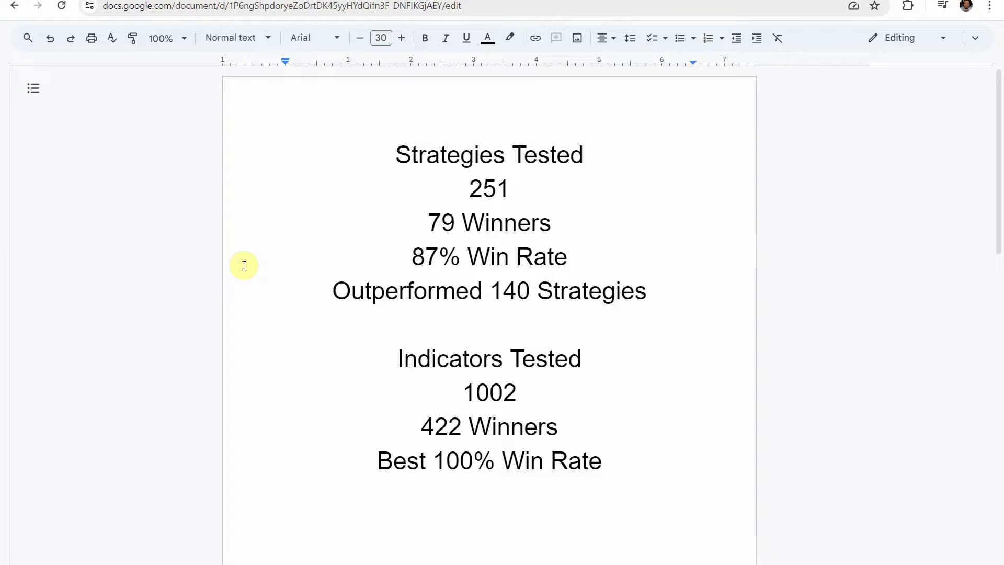
Switch to the TradingView GBPJPY 5-minute chart and hide the MOSTRSI indicator.
click(86, 3)
scroll(621, 333, left, 3)
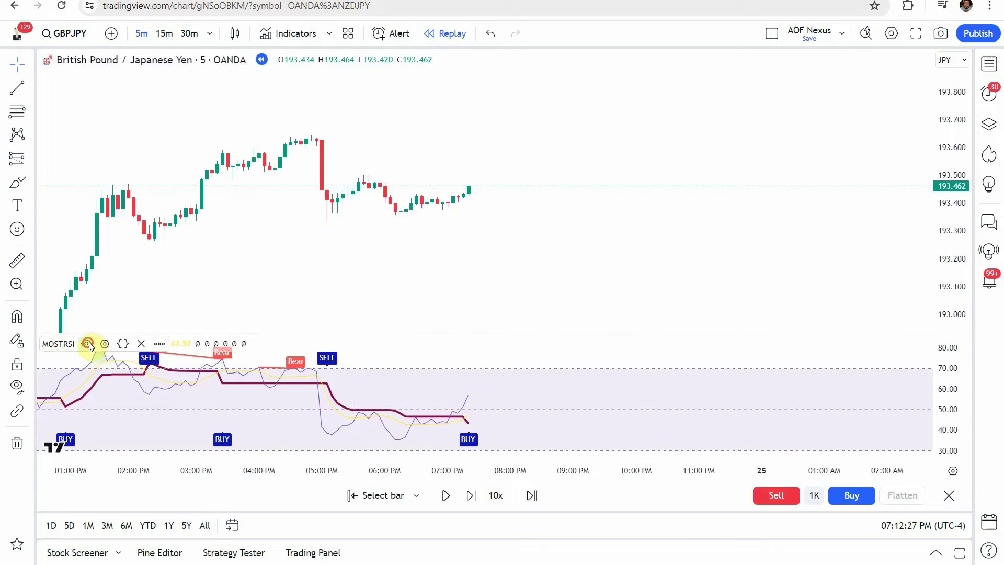
click(87, 343)
drag(504, 238, 496, 248)
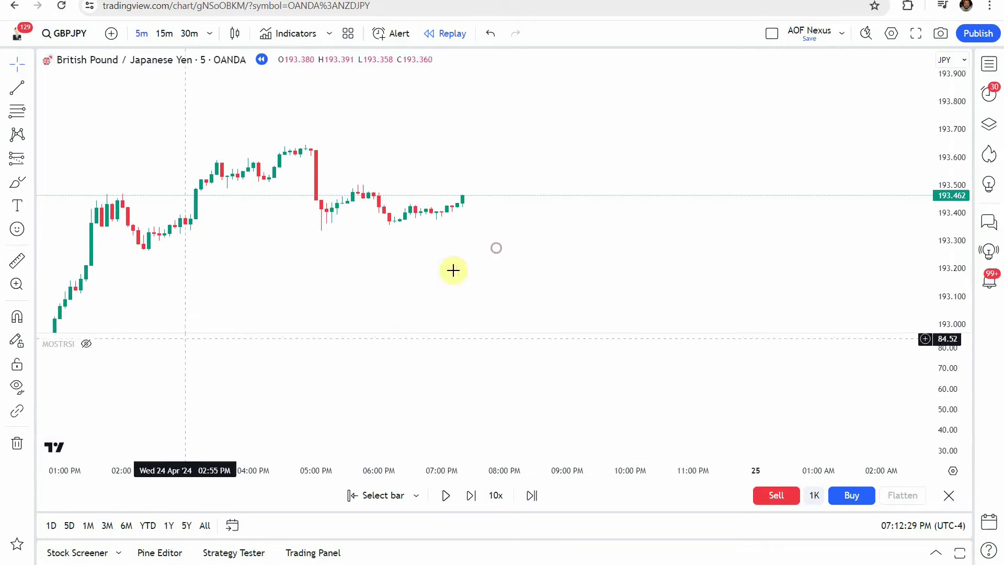
Search the indicator library for 'MOST on RSI', then close the search.
click(309, 35)
text(MOST on RSI)
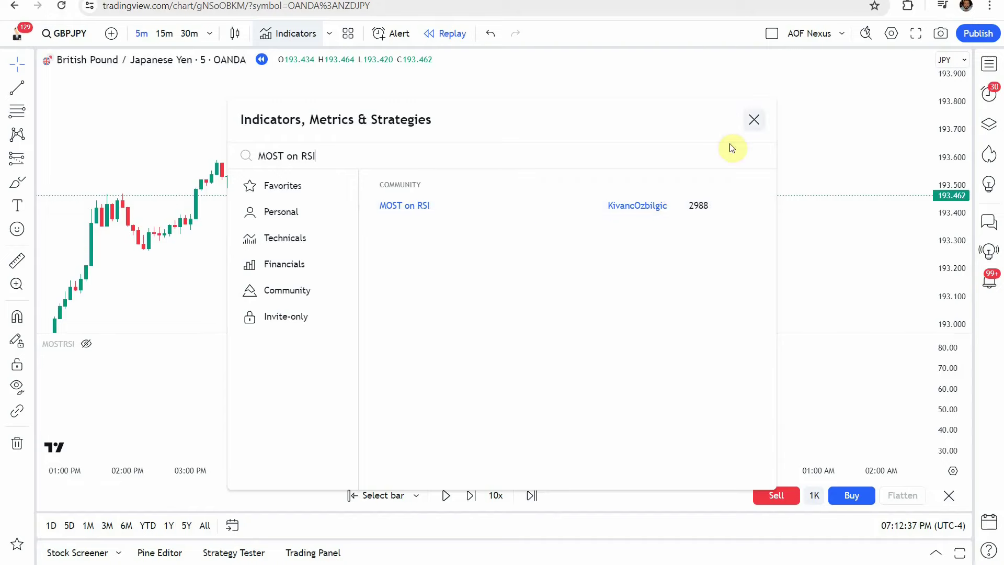
click(753, 118)
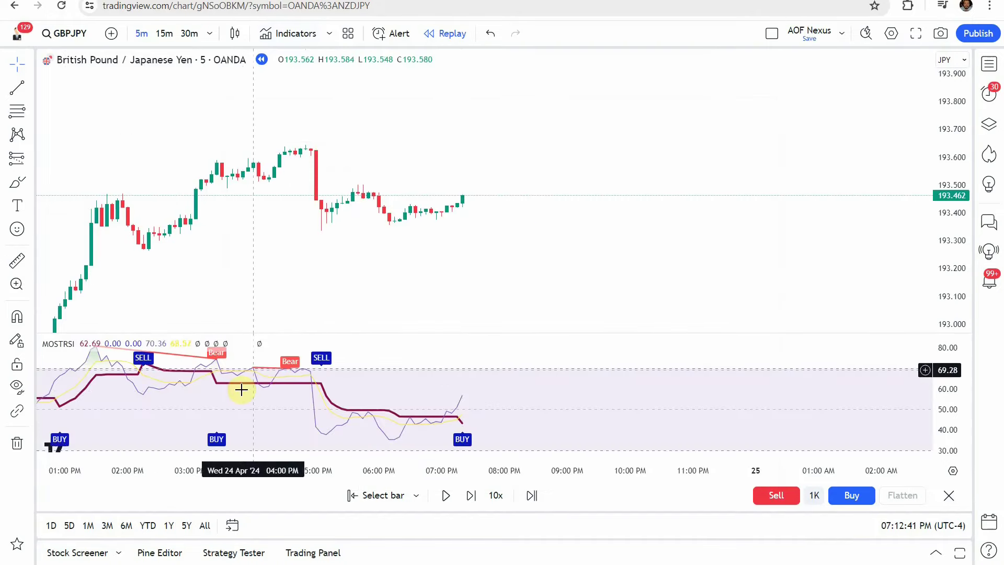
mouse_move(440, 274)
mouse_down()
mouse_move(464, 256)
mouse_move(421, 259)
mouse_move(431, 272)
mouse_up()
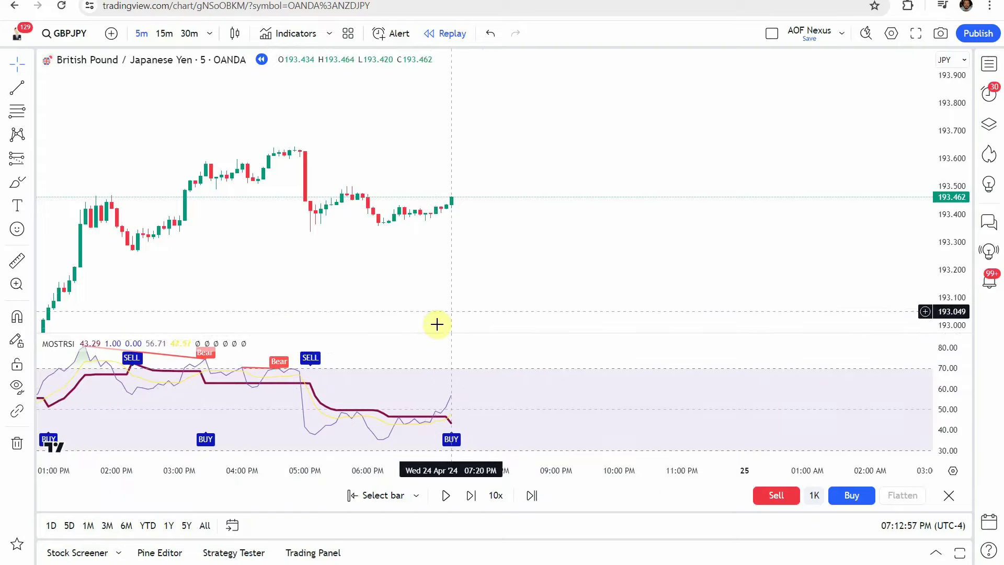
drag(519, 247, 515, 251)
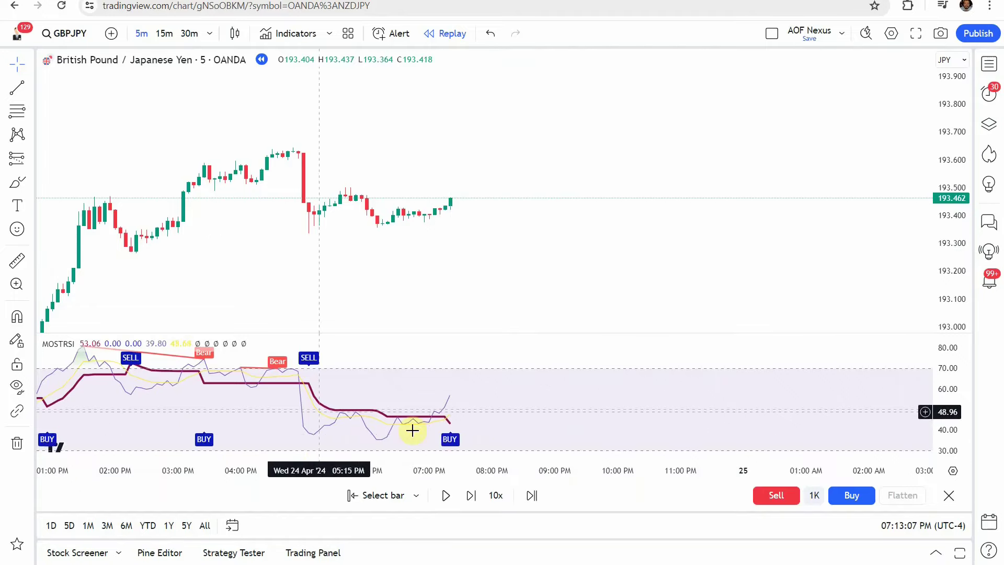
click(105, 343)
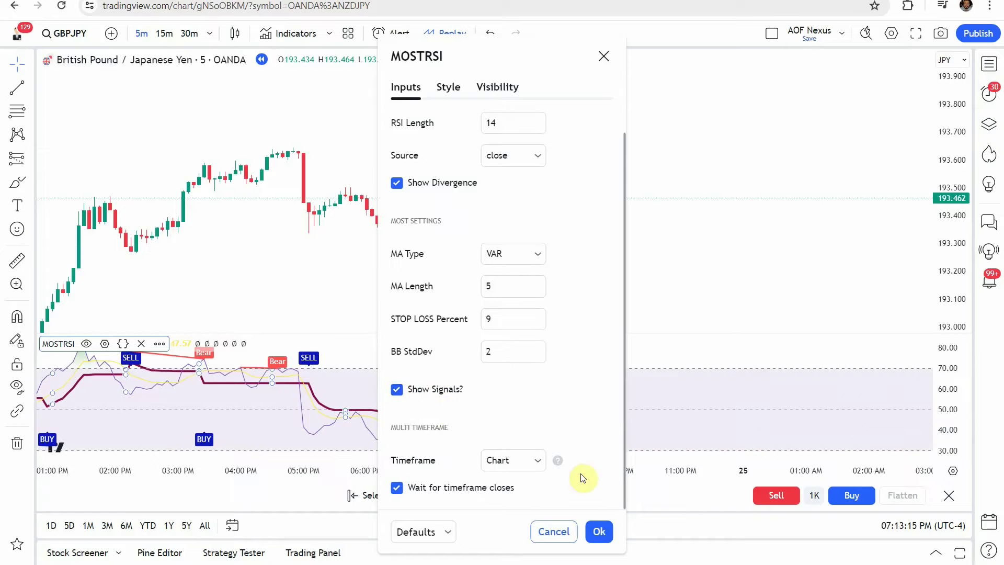
click(597, 531)
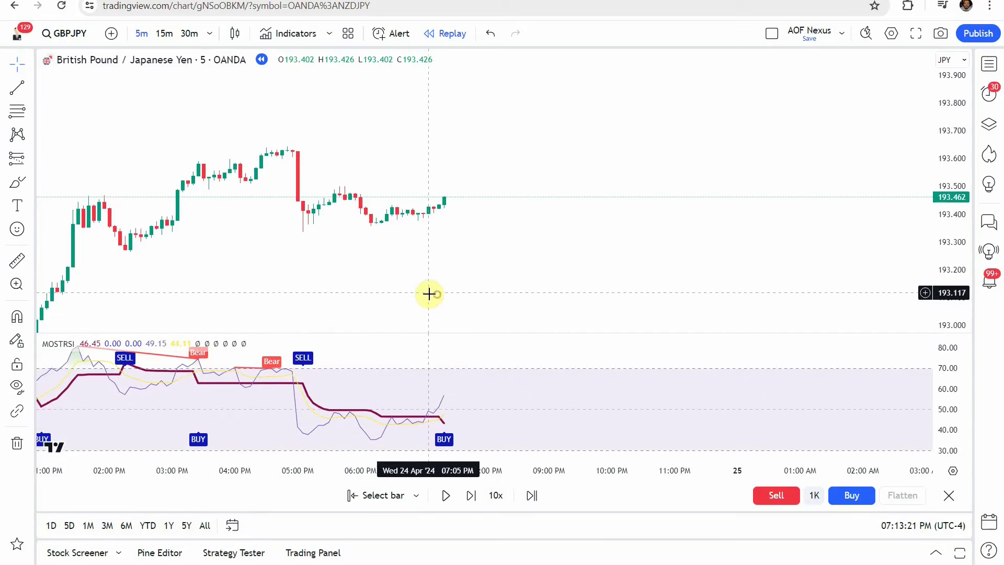
In MOSTRSI's Style settings, hide the MOST and RSI-based MA lines and thicken the RSI line.
scroll(428, 293, right, 1)
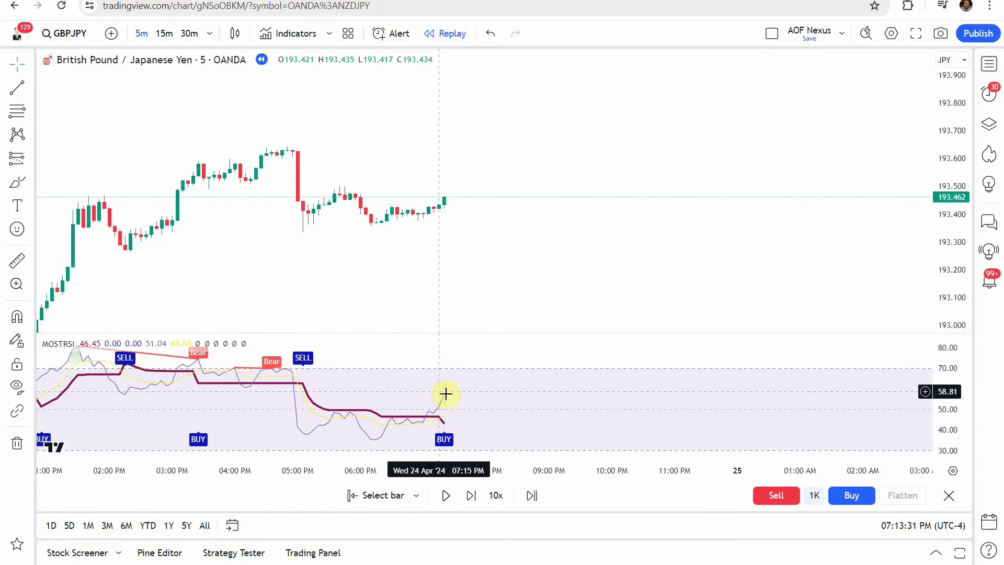
click(104, 343)
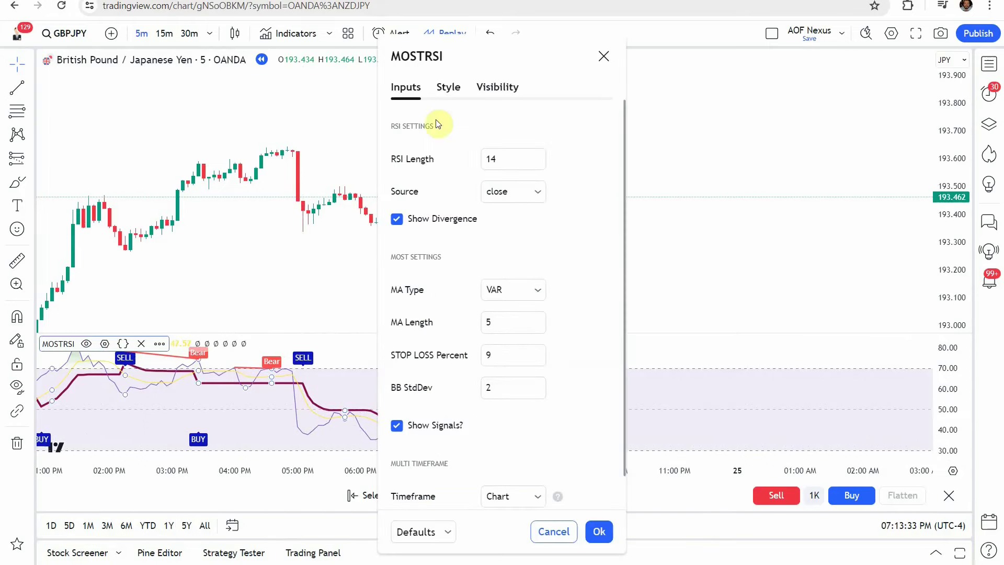
click(448, 88)
click(397, 126)
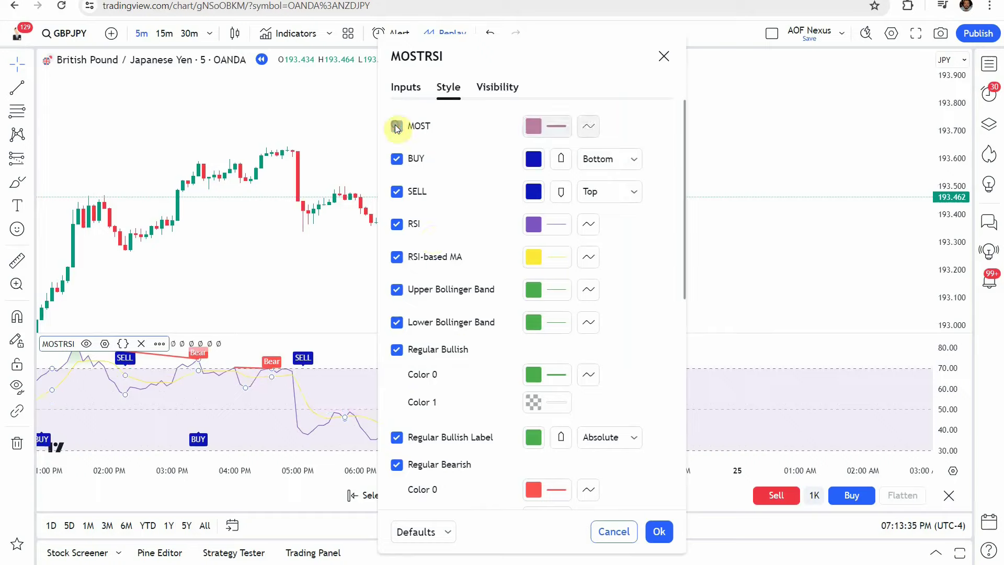
click(397, 257)
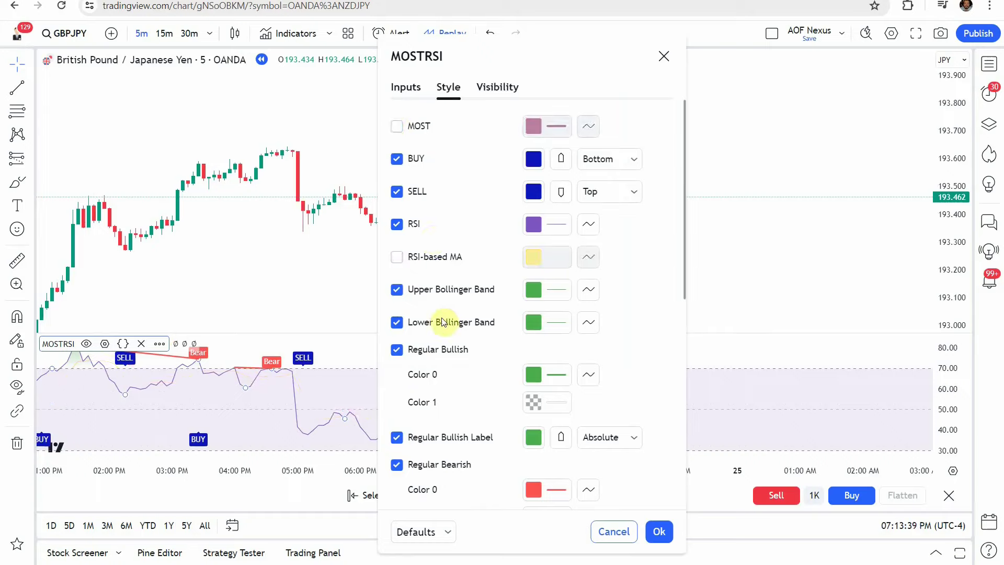
click(533, 224)
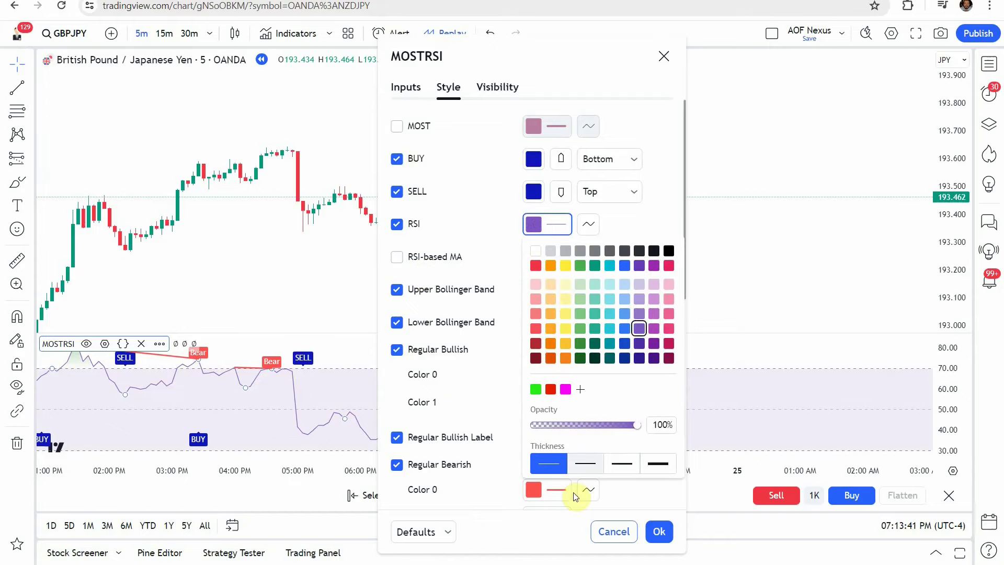
click(622, 463)
click(659, 531)
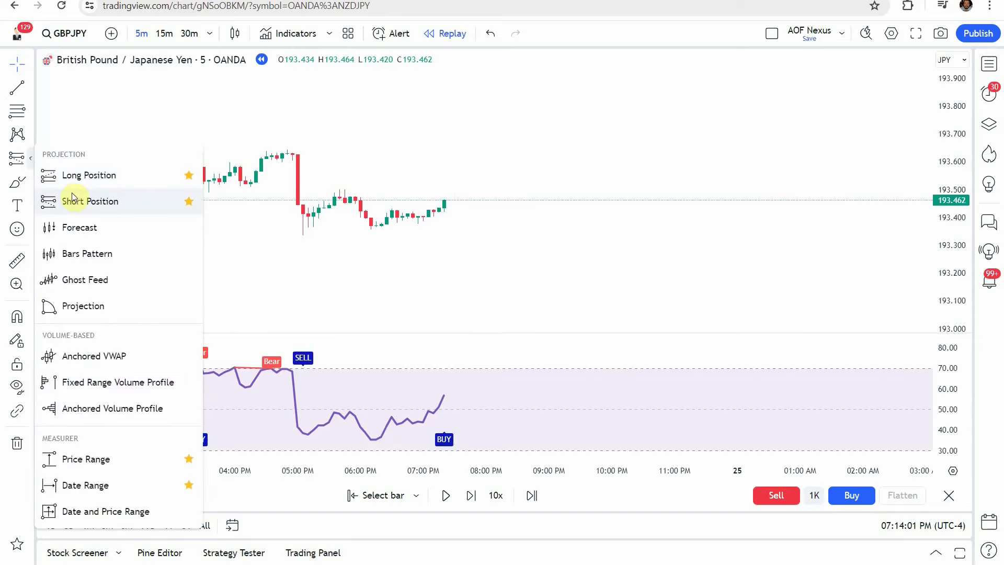
Draw a long position at the latest BUY bar with stop 193.334 and target 193.658.
click(73, 197)
click(448, 200)
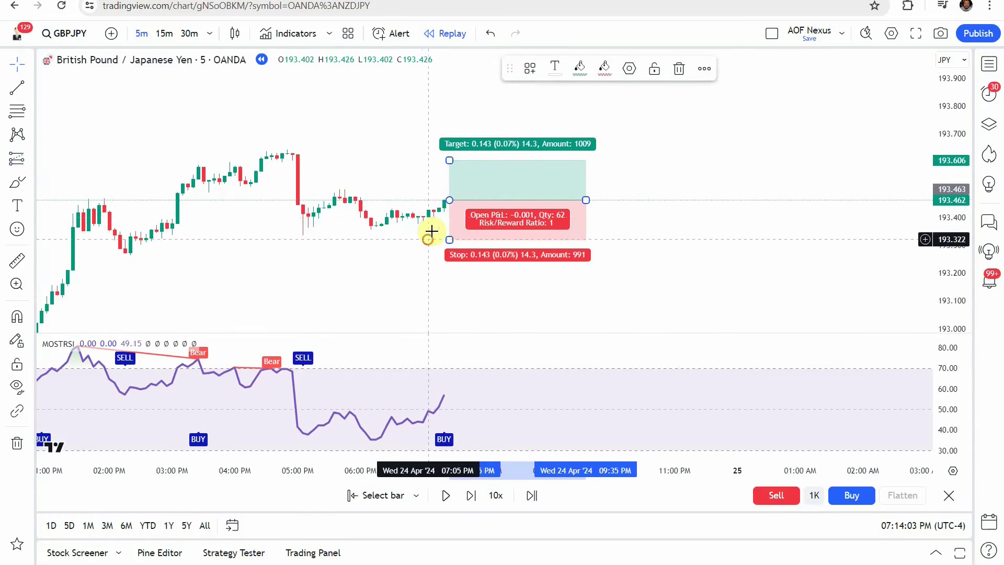
click(428, 239)
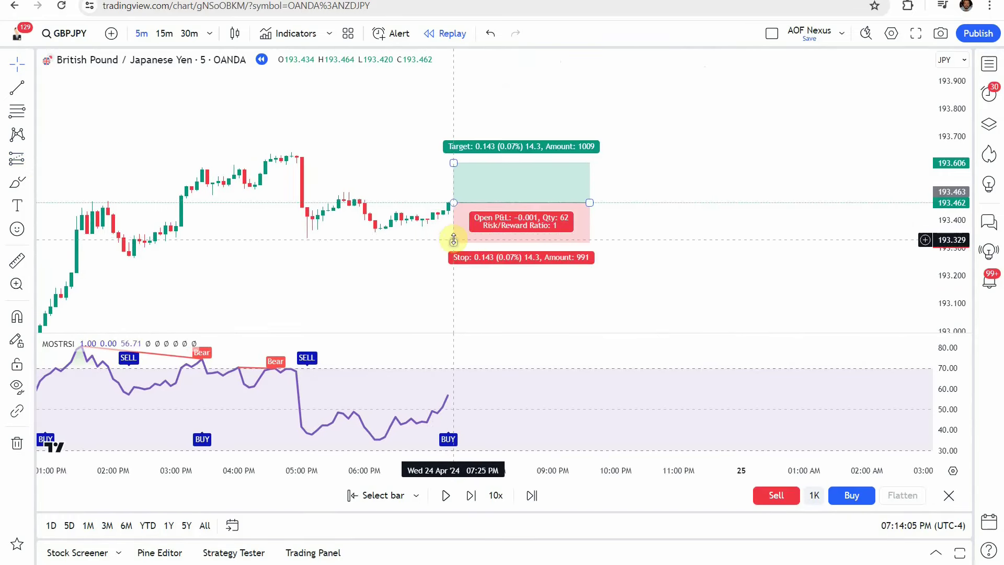
drag(453, 239, 454, 238)
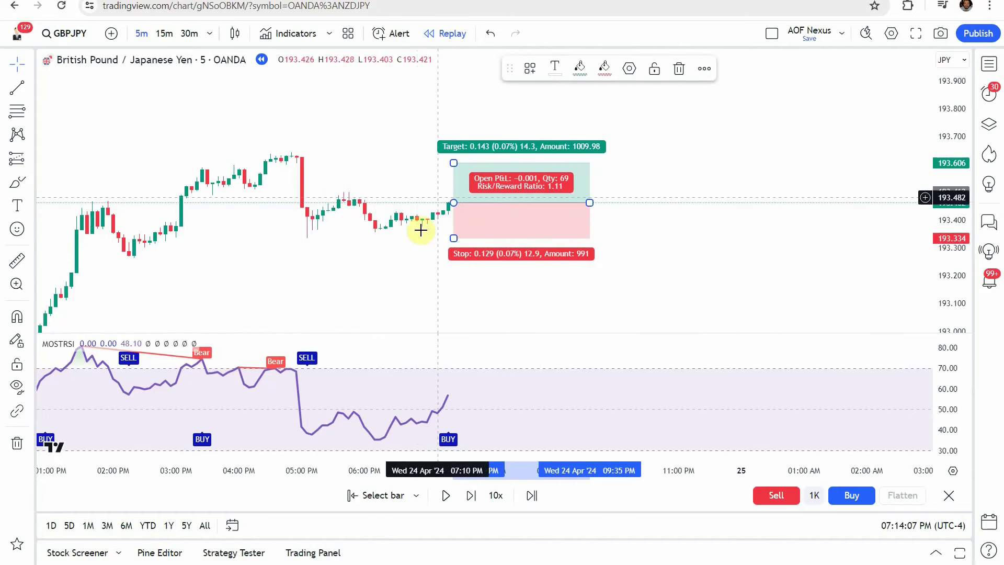
drag(453, 163, 453, 150)
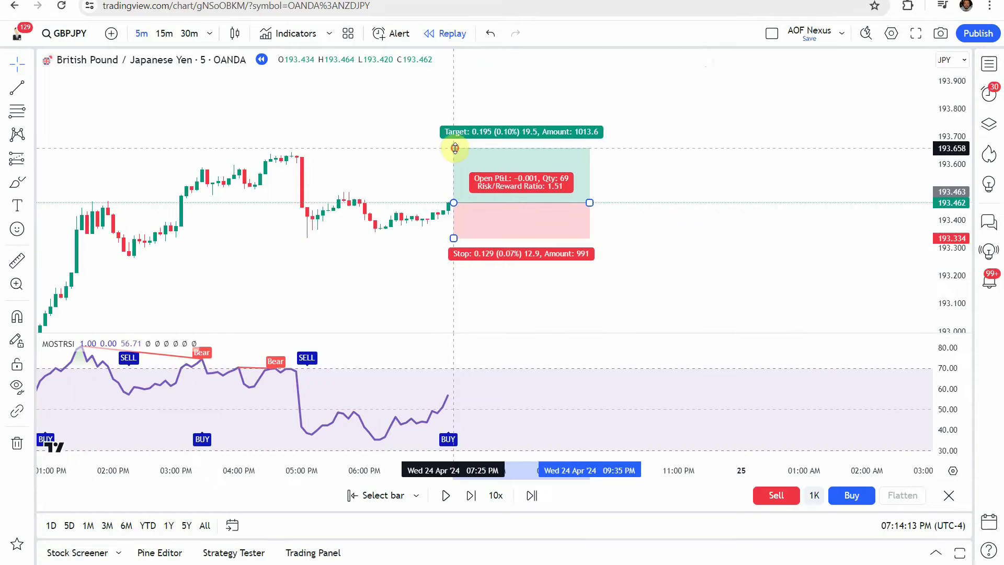
click(392, 164)
Replay bars until the long hits 193.658, then check its 0.195 closed P&L.
drag(491, 289, 484, 289)
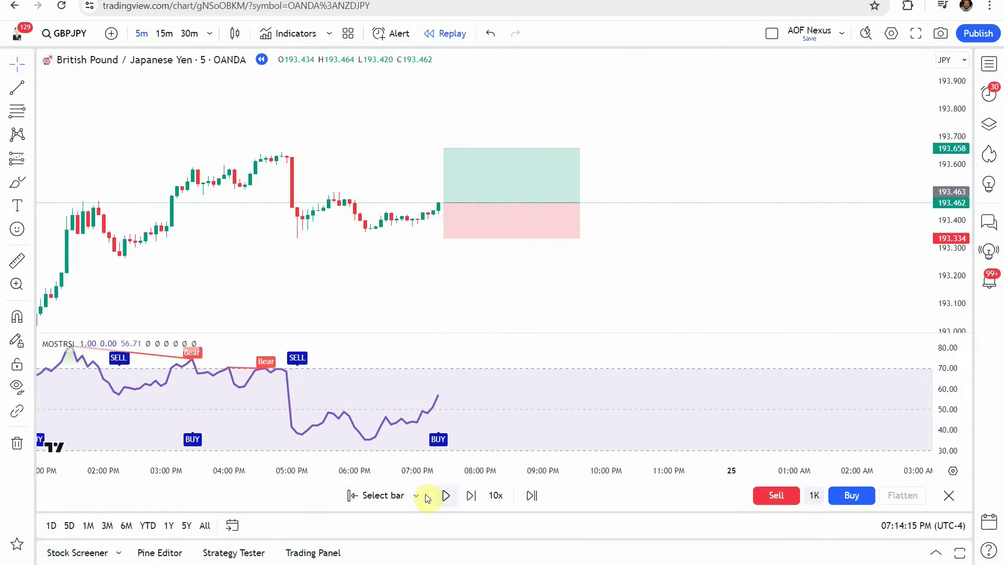
click(445, 495)
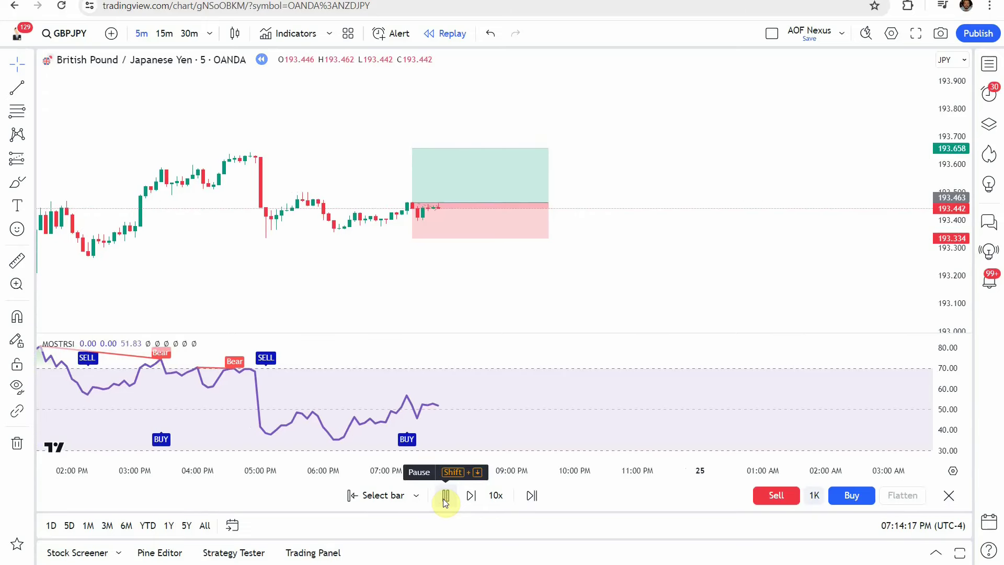
click(444, 499)
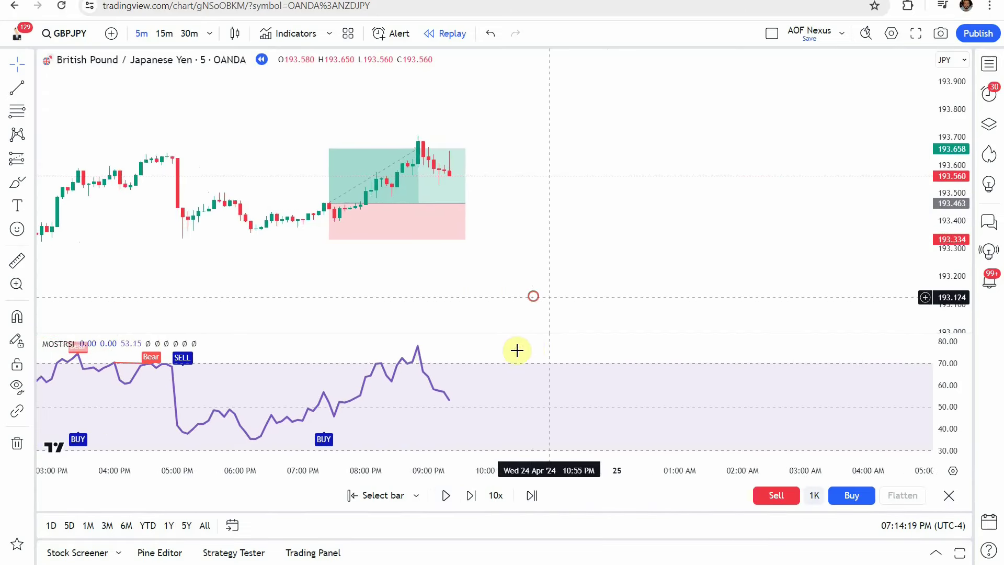
drag(515, 350, 597, 321)
click(425, 231)
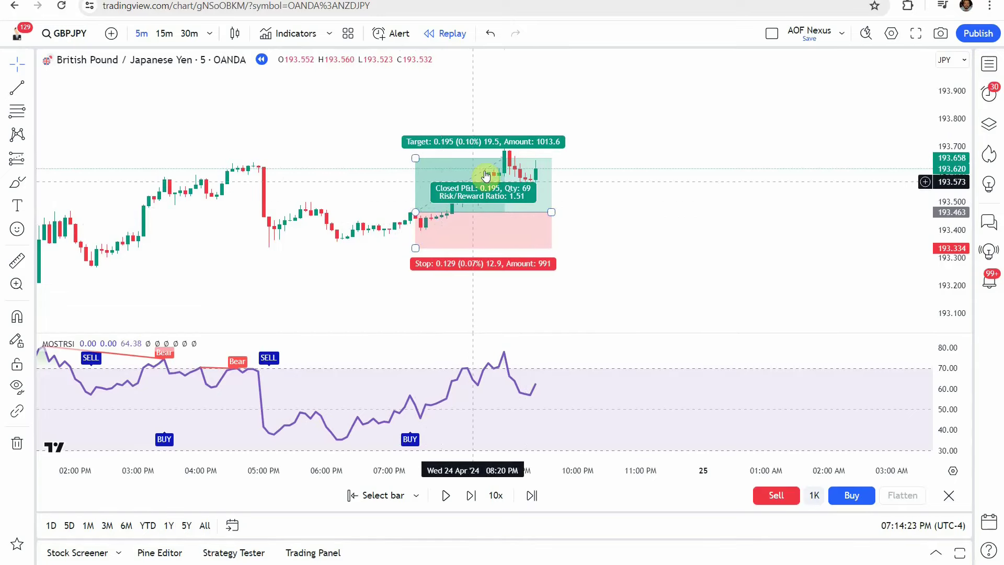
Deselect the long position and shift the chart view up slightly.
click(615, 217)
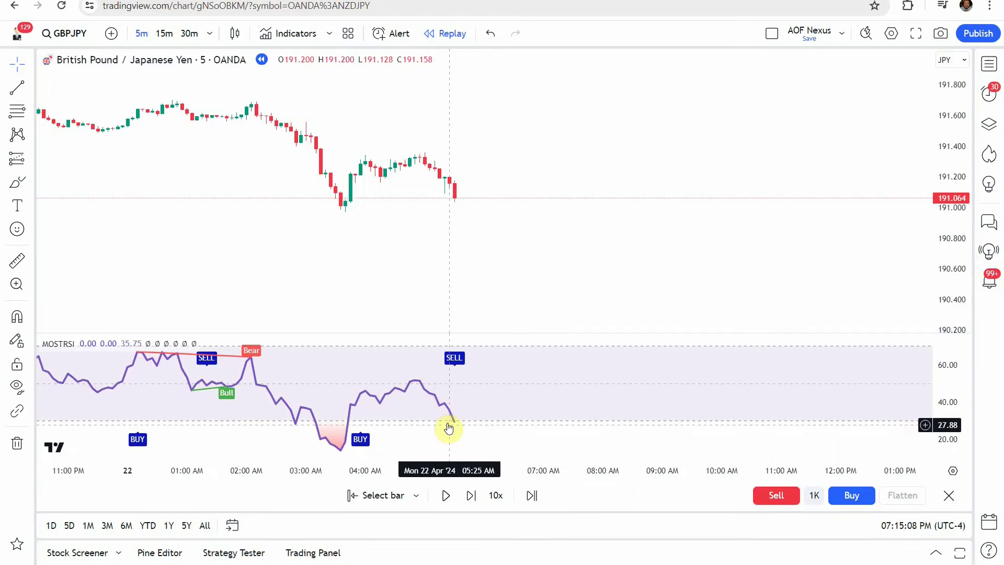
drag(506, 236, 509, 225)
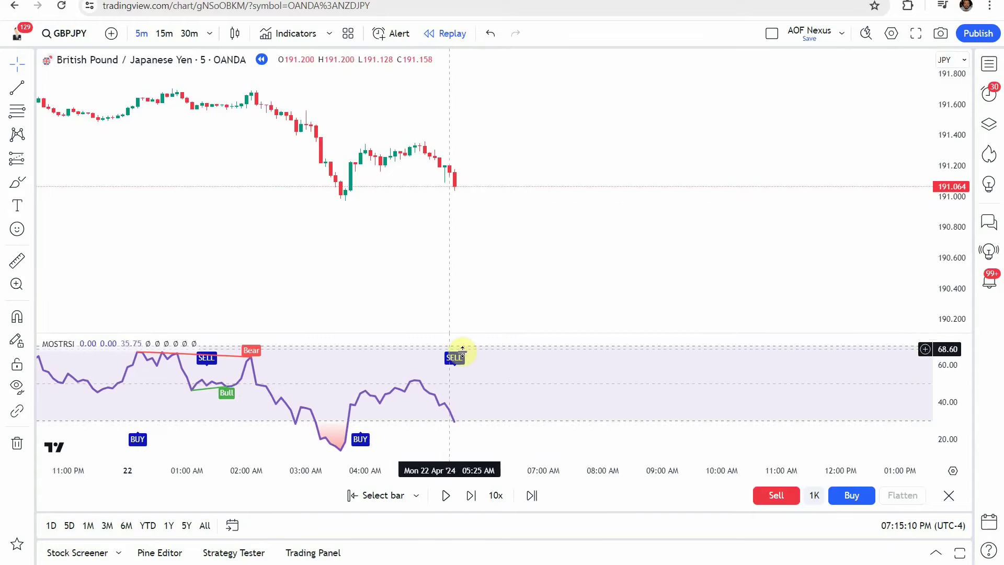
Draw a short position at the SELL candle, raising the stop and extending the target to 1.5 risk/reward.
click(30, 157)
click(93, 194)
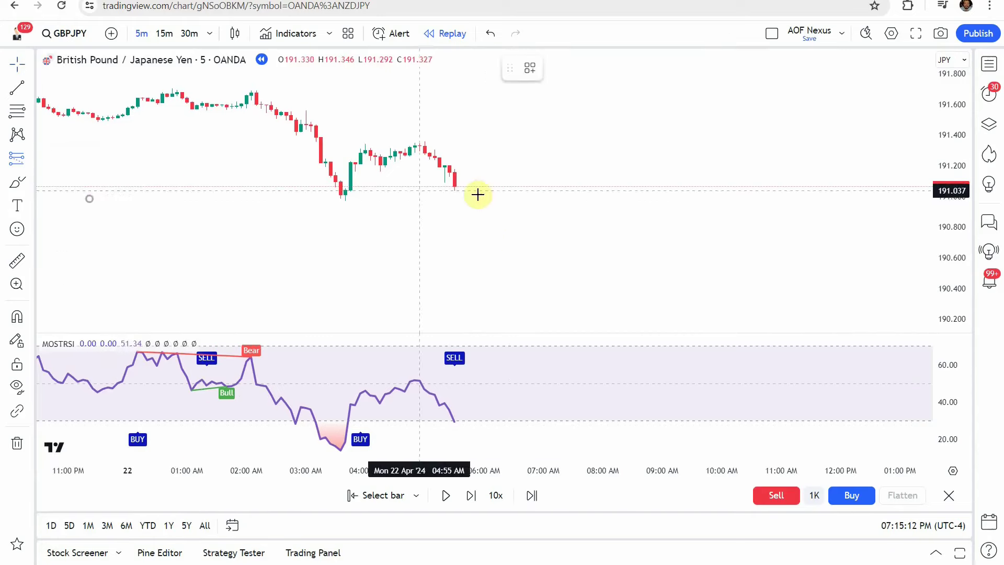
click(458, 186)
click(459, 178)
drag(460, 163, 460, 138)
click(410, 228)
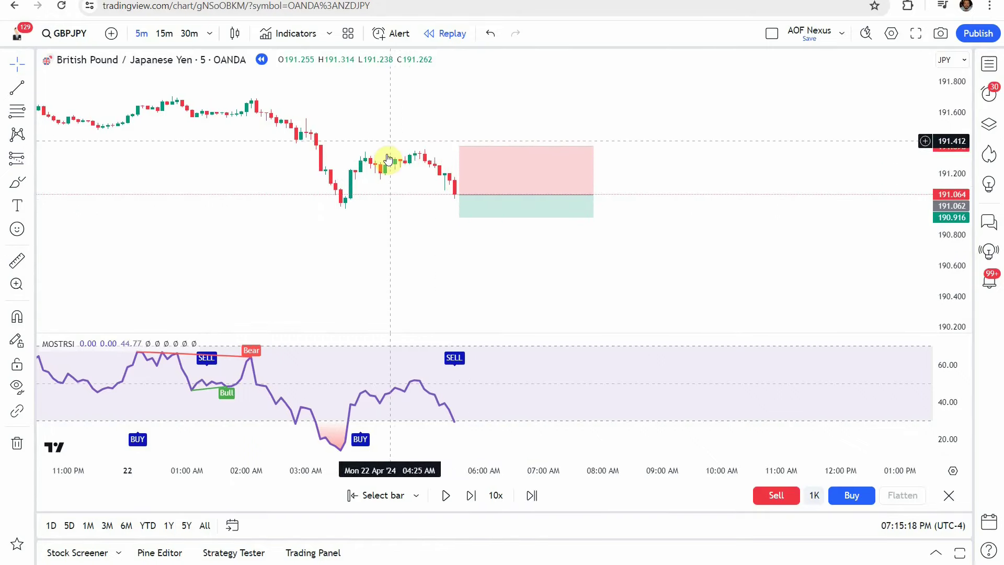
click(463, 195)
drag(462, 196, 465, 244)
click(390, 262)
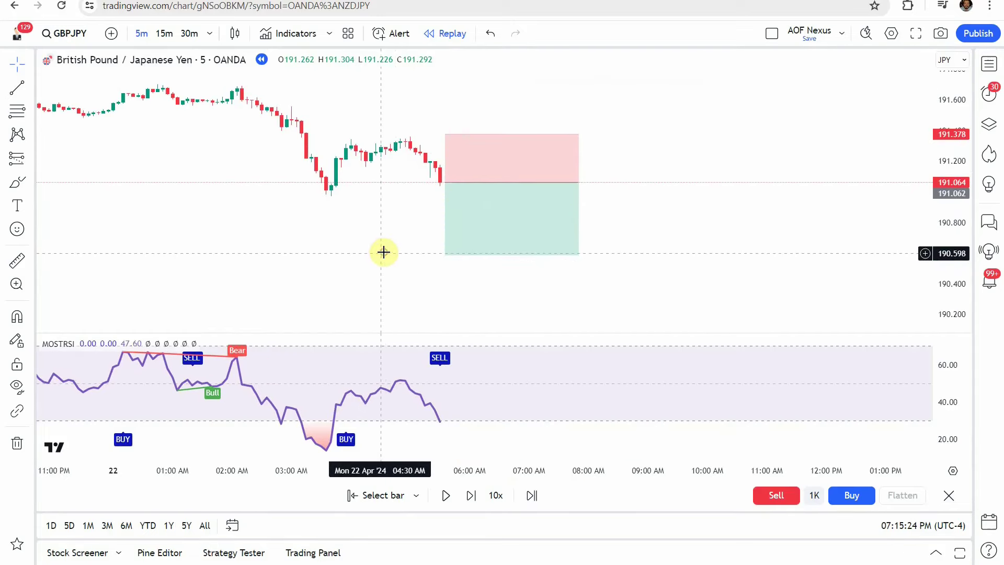
Replay bars forward until the short position reaches its profit target.
click(447, 497)
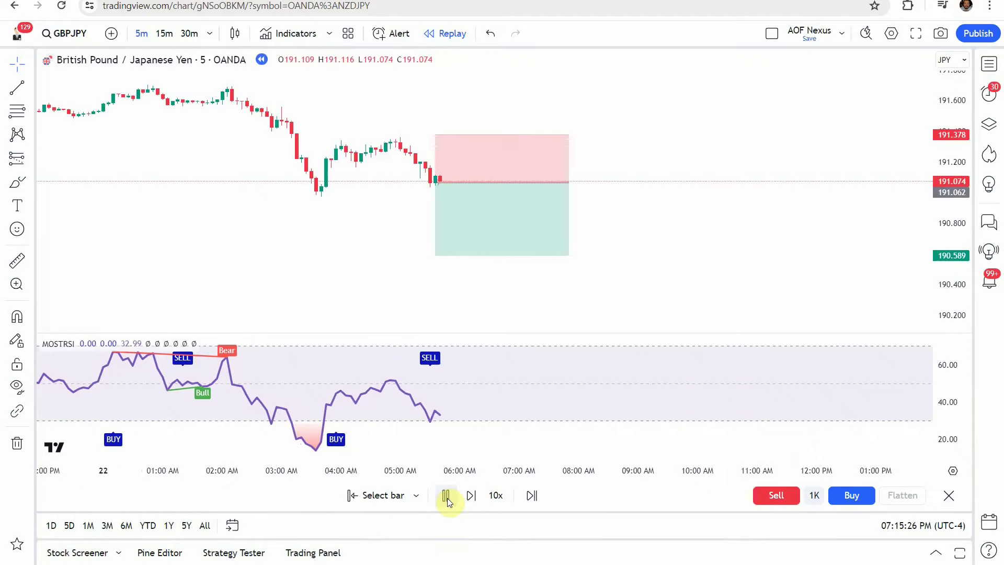
click(446, 495)
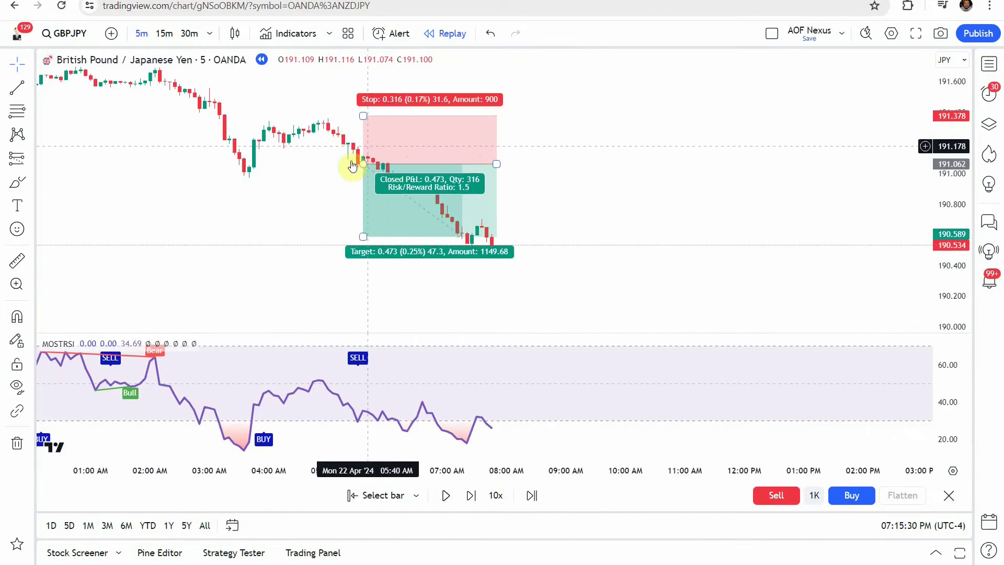
drag(595, 250, 594, 256)
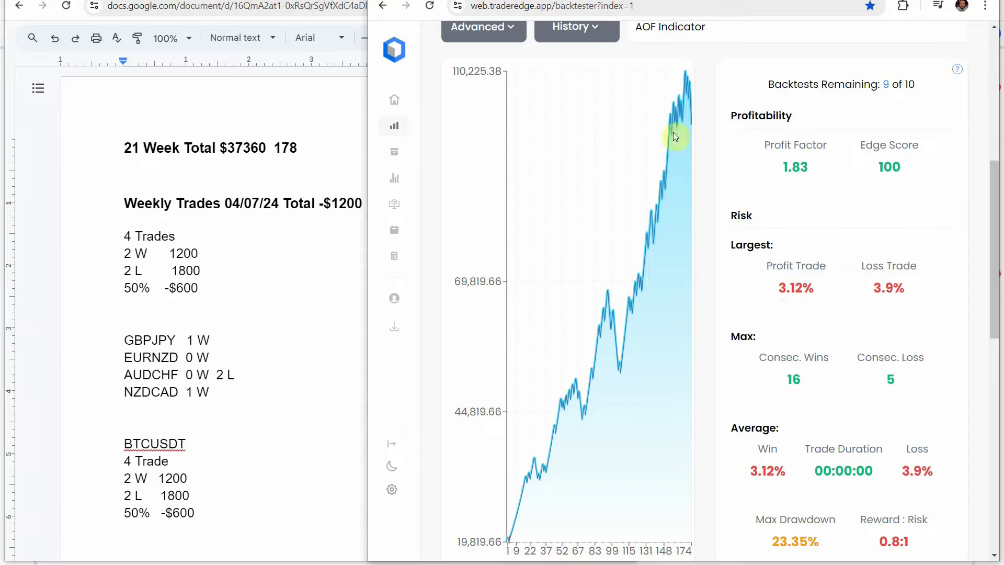
Minimise the backtest results window so only the weekly trade log remains.
key(super+Down)
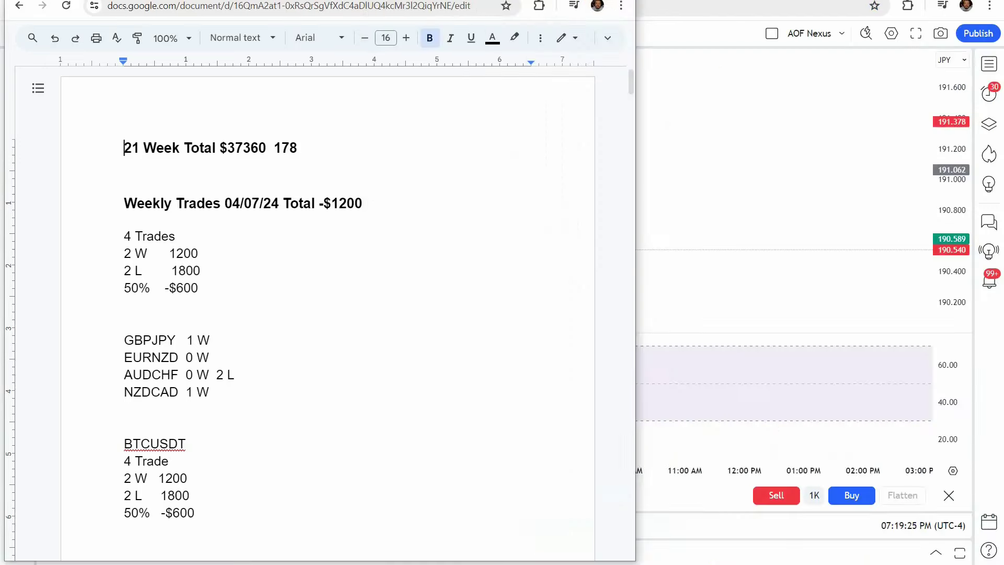
Bring back the GBPJPY chart and delete the short position drawing, leaving candles and the MOSTRSI pane.
key(super+Down)
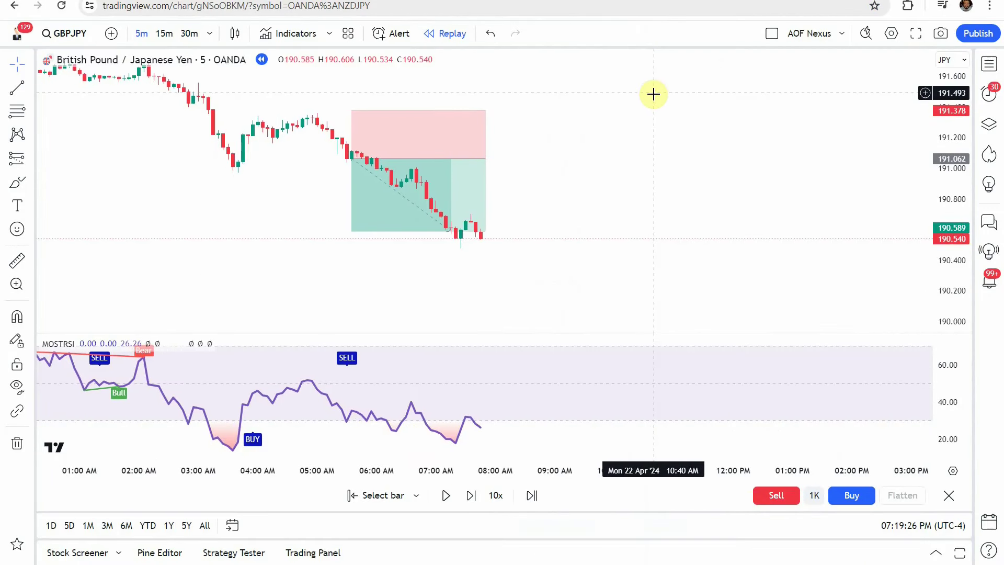
scroll(655, 99, left, 2)
scroll(713, 156, right, 5)
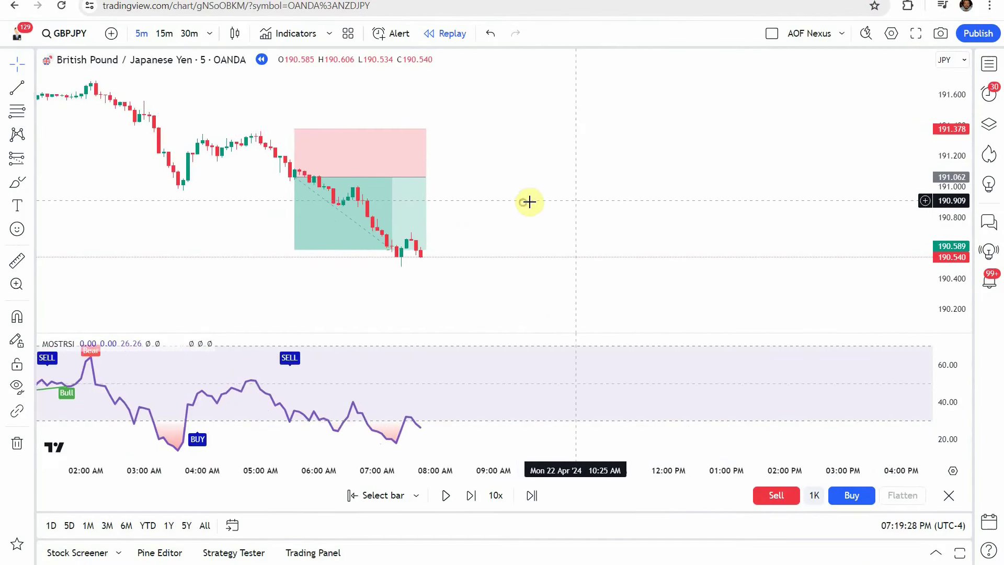
click(416, 201)
click(673, 69)
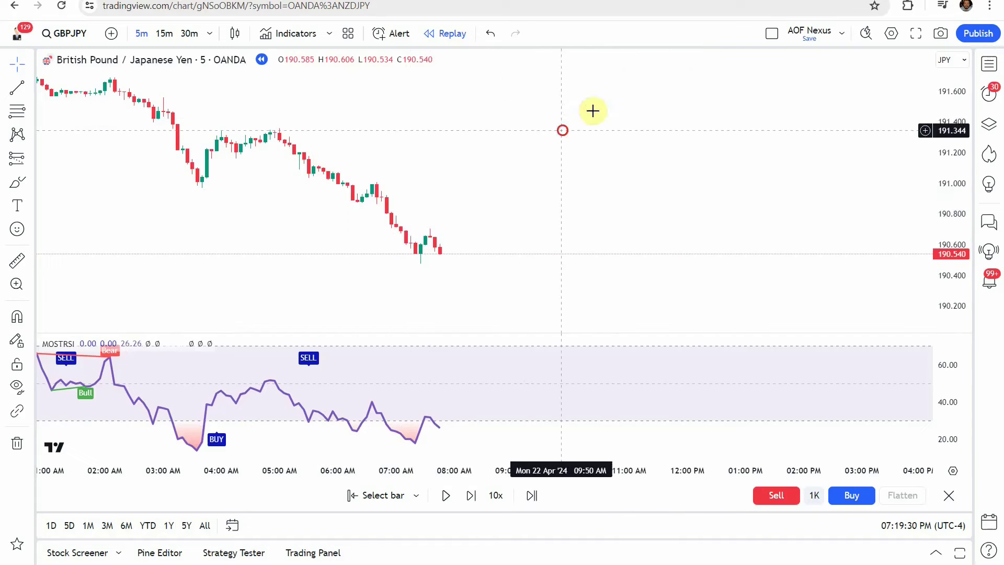
scroll(591, 112, left, 1)
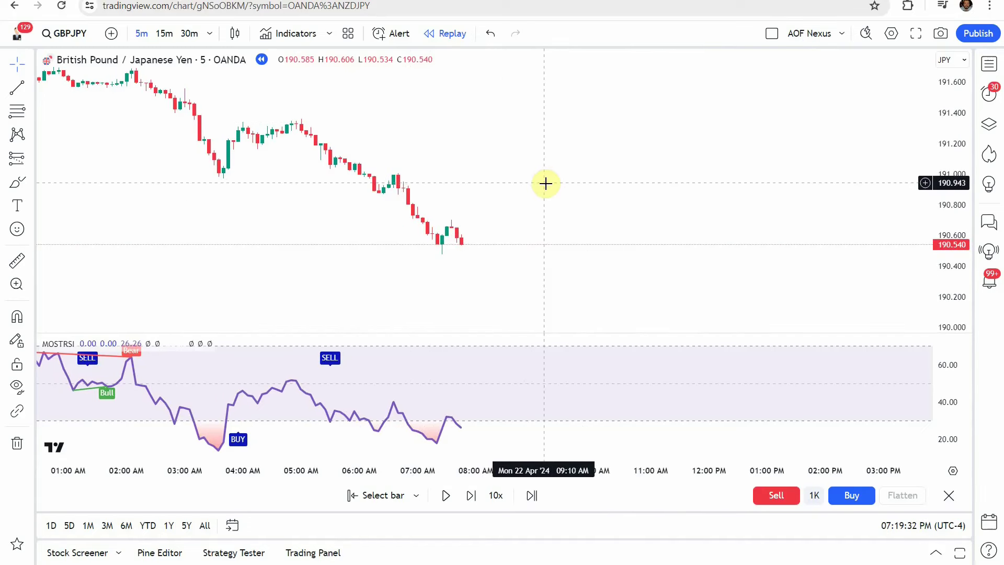